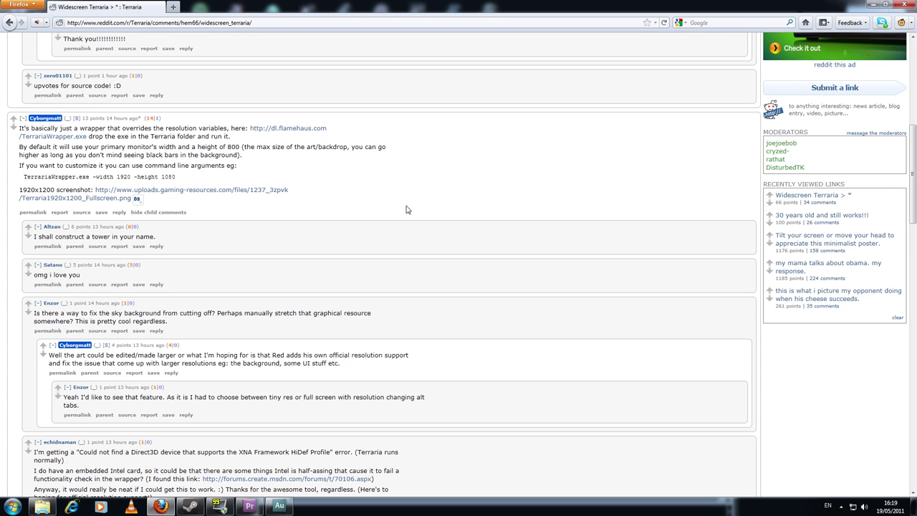
Bring the Explorer window in front of the browser and select the TerrariaWrapper program file
{"action": "scroll", "coordinate": [406, 209], "scroll_direction": "up", "scroll_amount": 10}
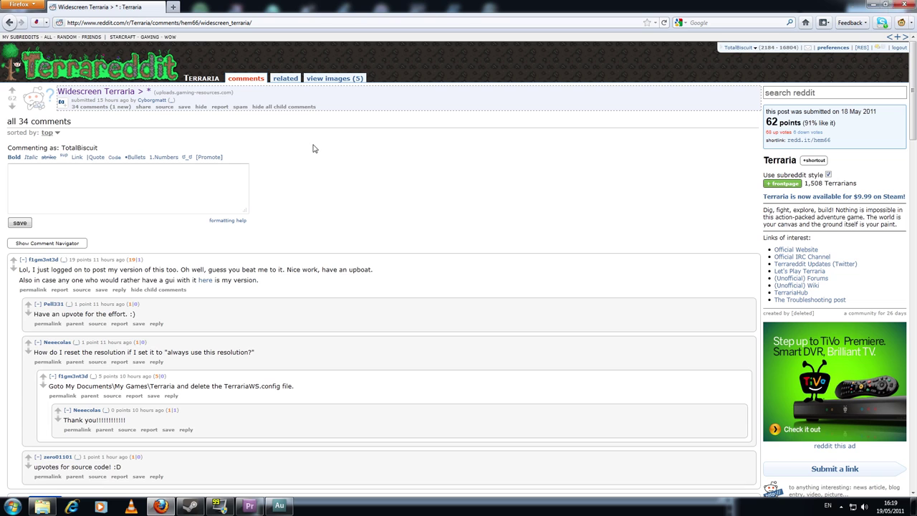
{"action": "scroll", "coordinate": [340, 179], "scroll_direction": "down", "scroll_amount": 7}
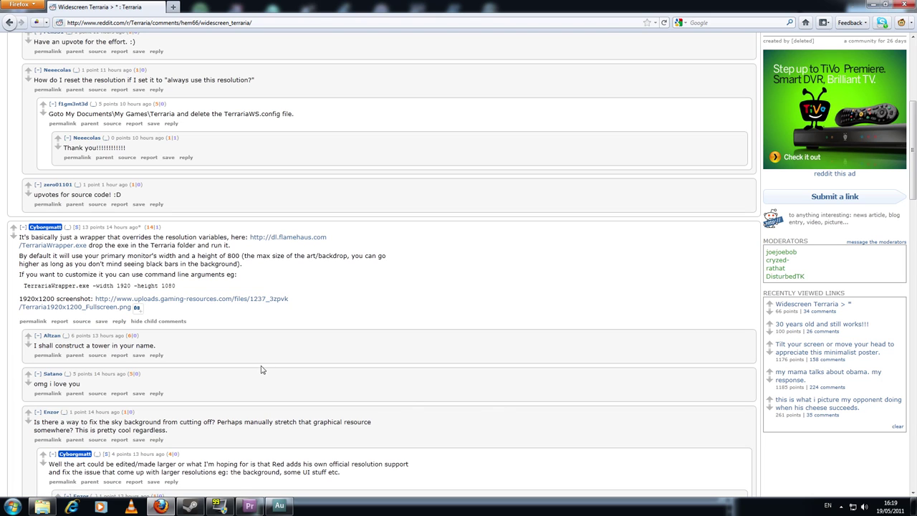
{"action": "mouse_move", "coordinate": [43, 506]}
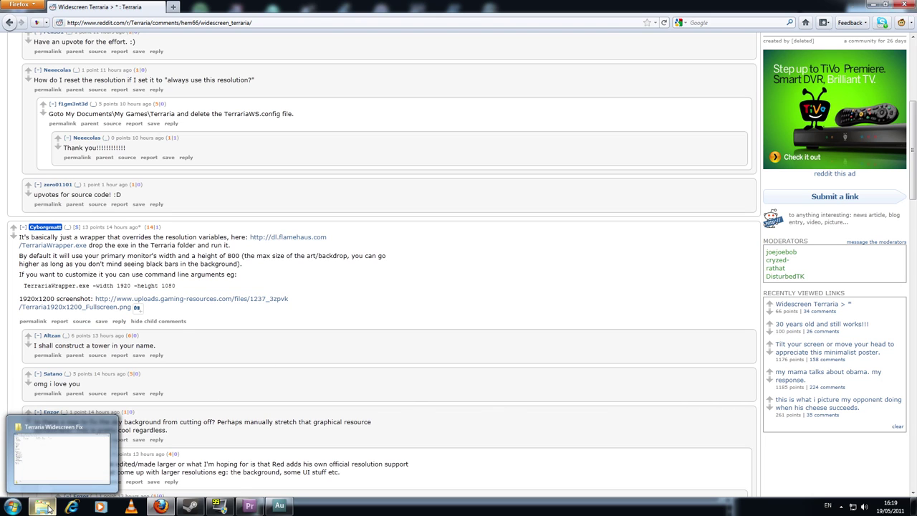
{"action": "left_click", "coordinate": [61, 451]}
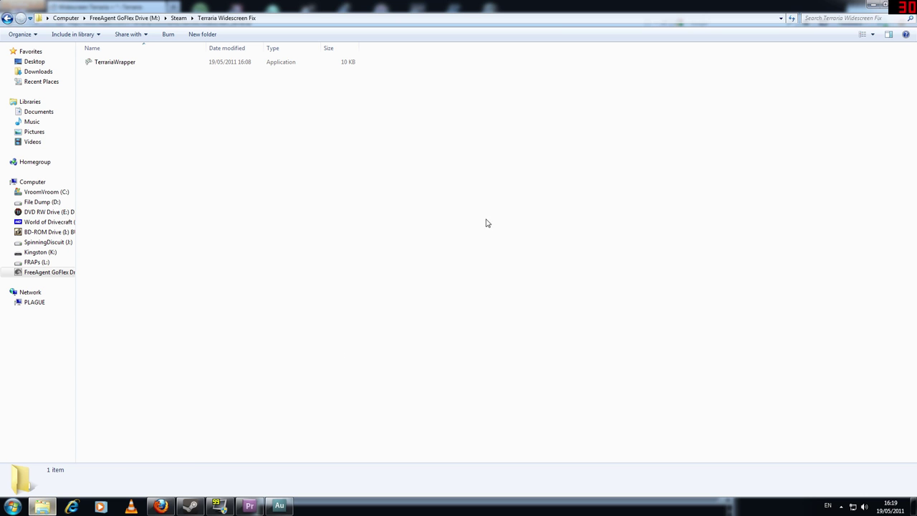
{"action": "left_click", "coordinate": [121, 66]}
{"action": "left_click", "coordinate": [123, 80]}
{"action": "left_click", "coordinate": [129, 64]}
{"action": "left_click", "coordinate": [124, 79]}
{"action": "left_click", "coordinate": [119, 64]}
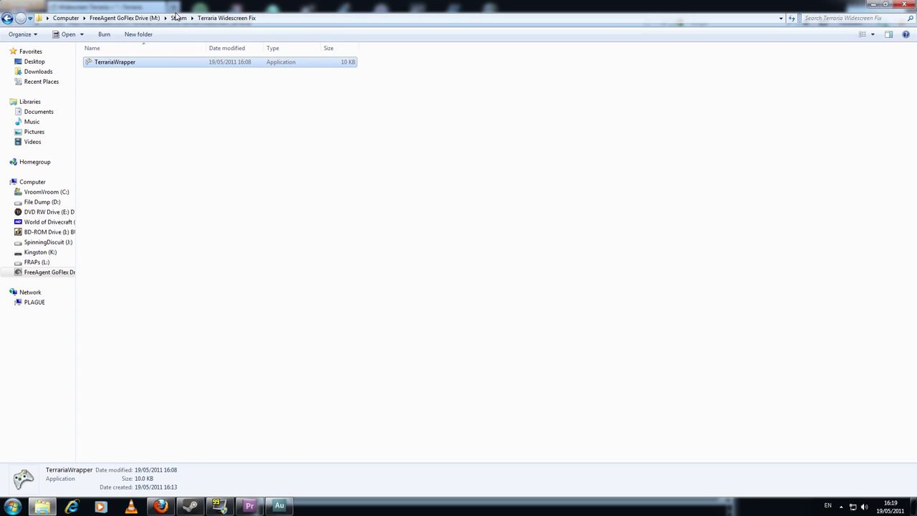
Go up to the Steam folder and descend into steamapps\common\terraria
{"action": "left_click", "coordinate": [177, 17]}
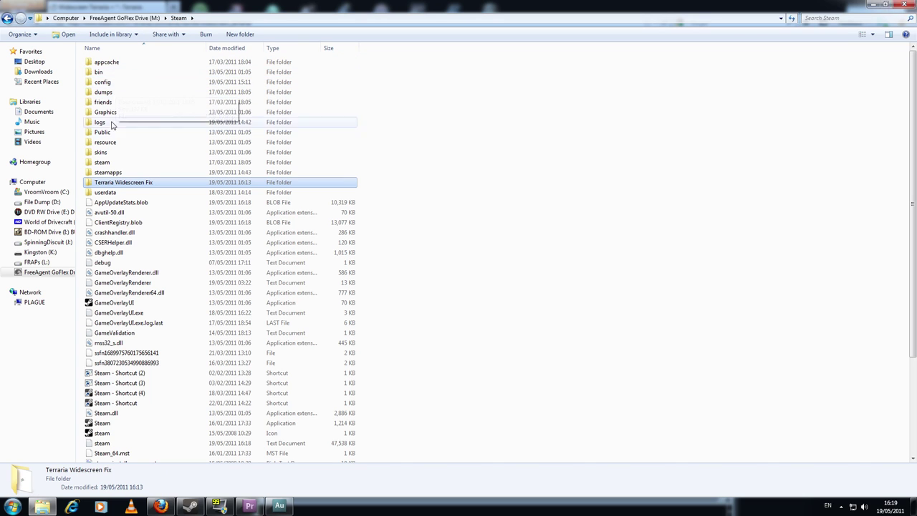
{"action": "mouse_move", "coordinate": [111, 141]}
{"action": "left_mouse_down"}
{"action": "mouse_move", "coordinate": [164, 186]}
{"action": "mouse_move", "coordinate": [107, 172]}
{"action": "left_mouse_up"}
{"action": "double_click", "coordinate": [108, 172]}
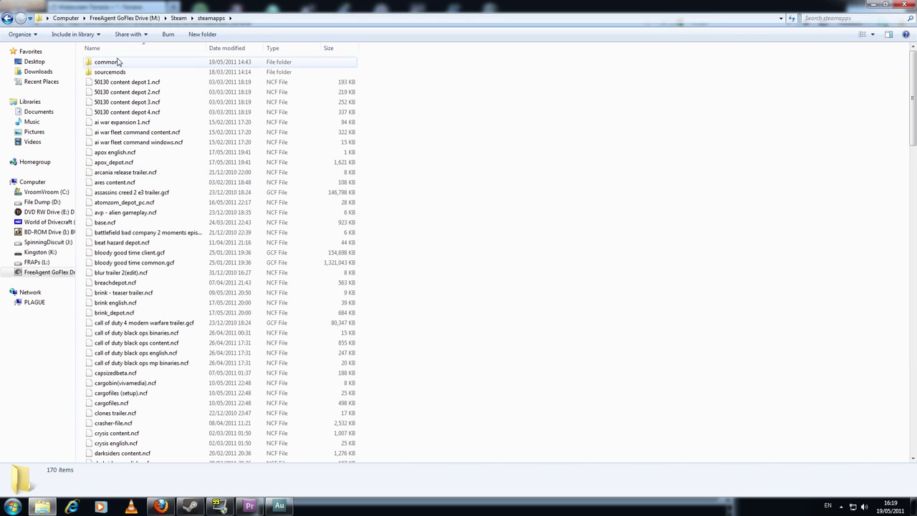
{"action": "double_click", "coordinate": [119, 62]}
{"action": "double_click", "coordinate": [121, 63]}
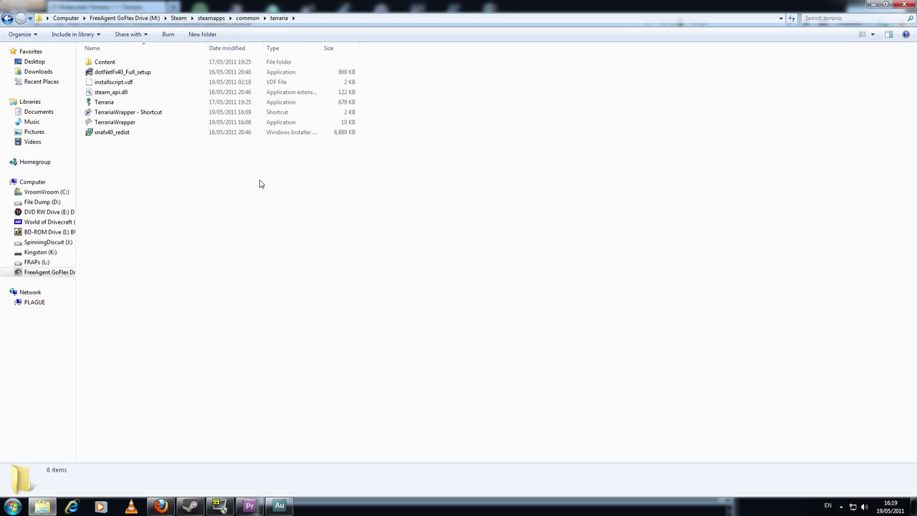
Check the context menus for TerrariaWrapper - Shortcut and the TerrariaWrapper program, dismissing each
{"action": "right_click", "coordinate": [167, 178]}
{"action": "left_click", "coordinate": [352, 188]}
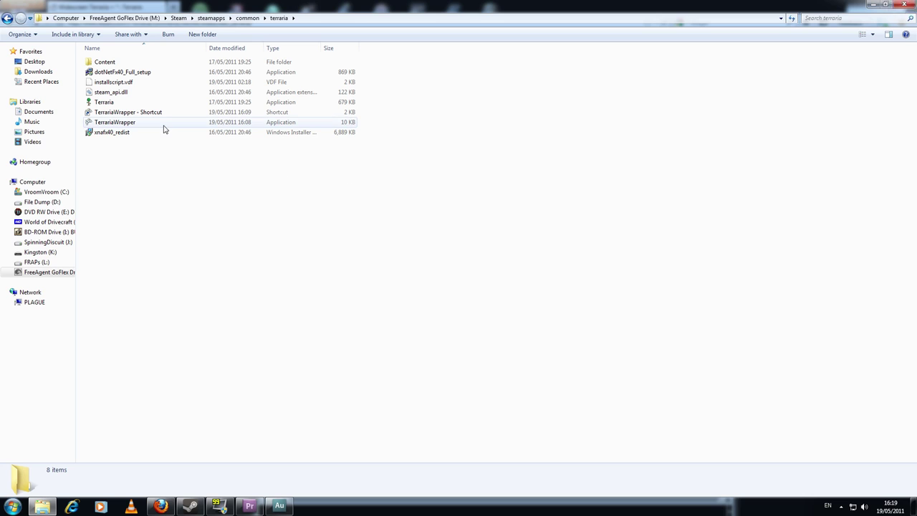
{"action": "left_click", "coordinate": [168, 115]}
{"action": "right_click", "coordinate": [167, 123]}
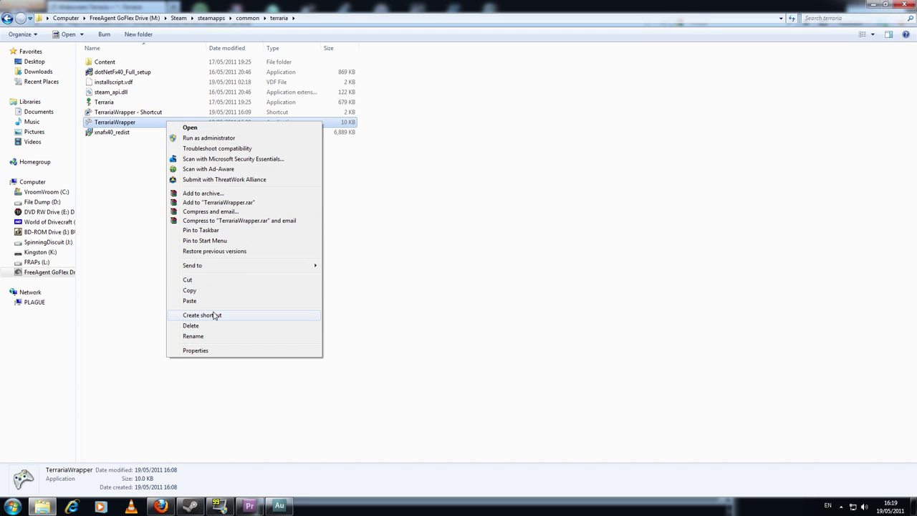
{"action": "left_click", "coordinate": [132, 237]}
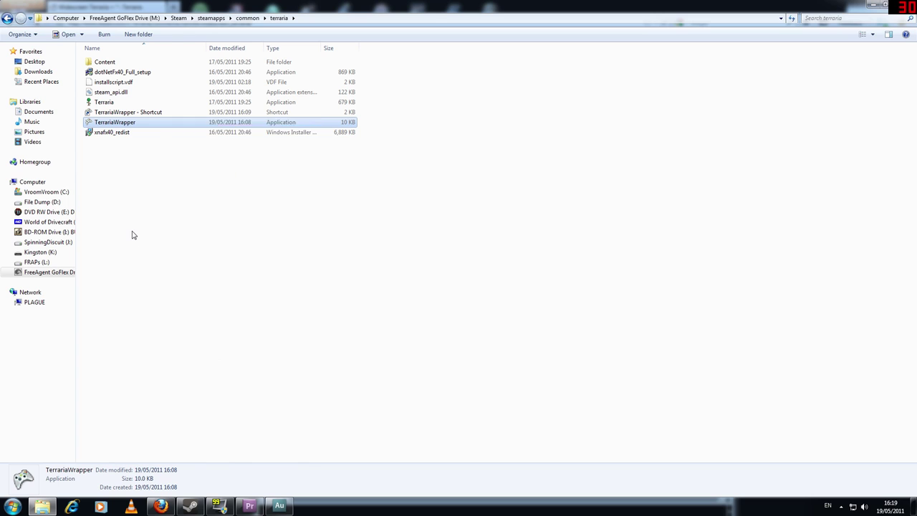
Give the TerrariaWrapper - Shortcut target the arguments -width 1280 -height 720 and confirm with OK
{"action": "left_click", "coordinate": [135, 118]}
{"action": "right_click", "coordinate": [135, 118]}
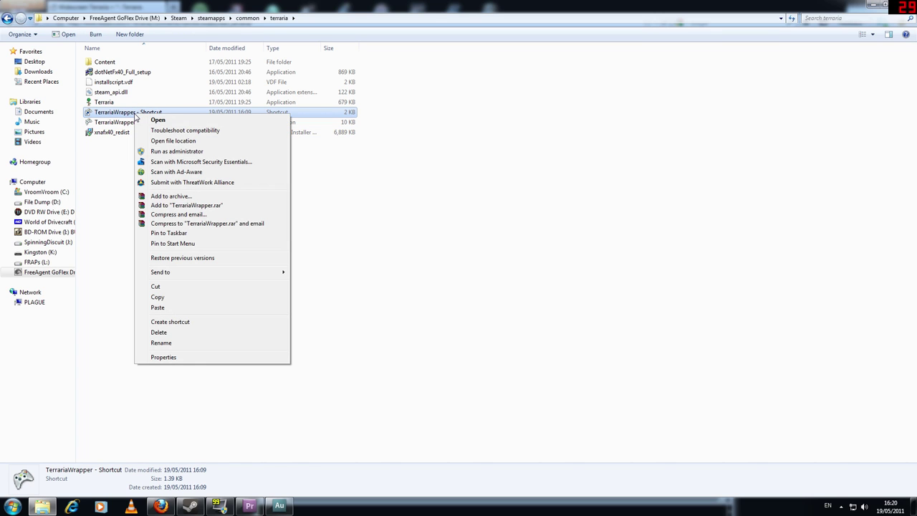
{"action": "left_click", "coordinate": [210, 362]}
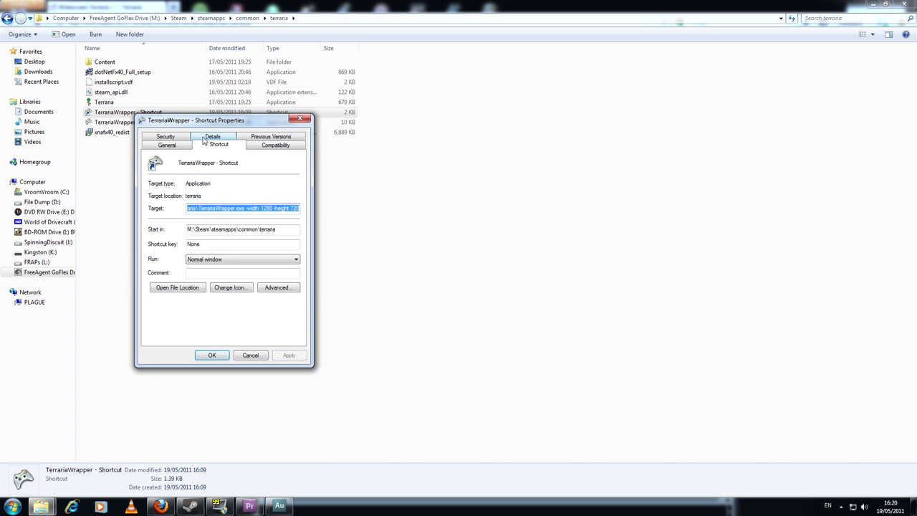
{"action": "left_click", "coordinate": [167, 147]}
{"action": "left_click", "coordinate": [211, 148]}
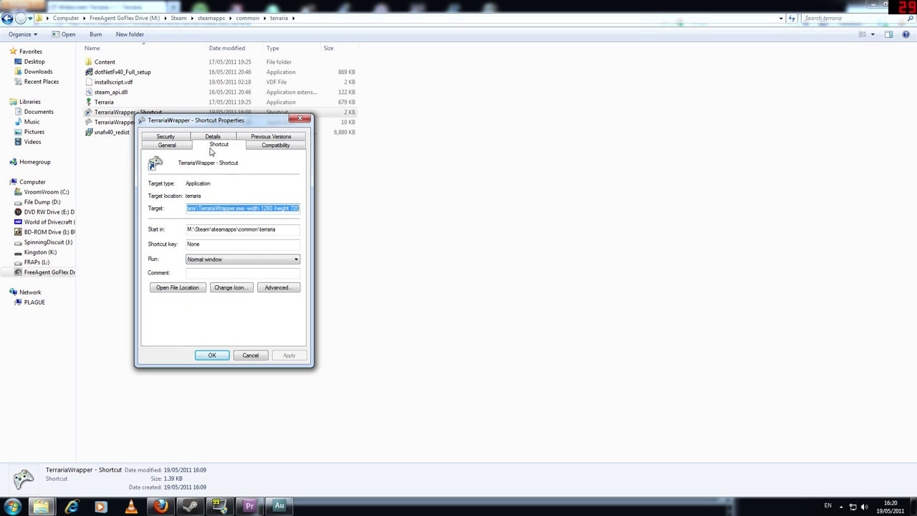
{"action": "left_click", "coordinate": [256, 207]}
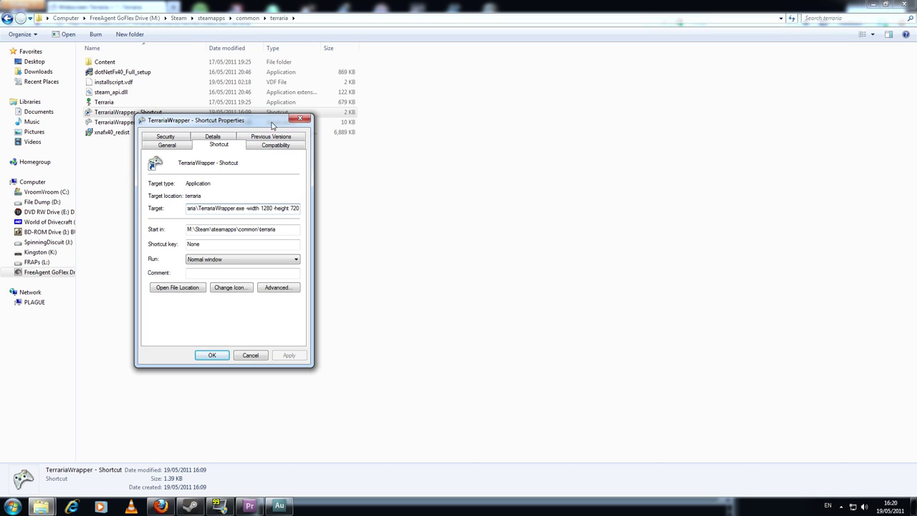
{"action": "left_click_drag", "start_coordinate": [285, 127], "coordinate": [637, 155]}
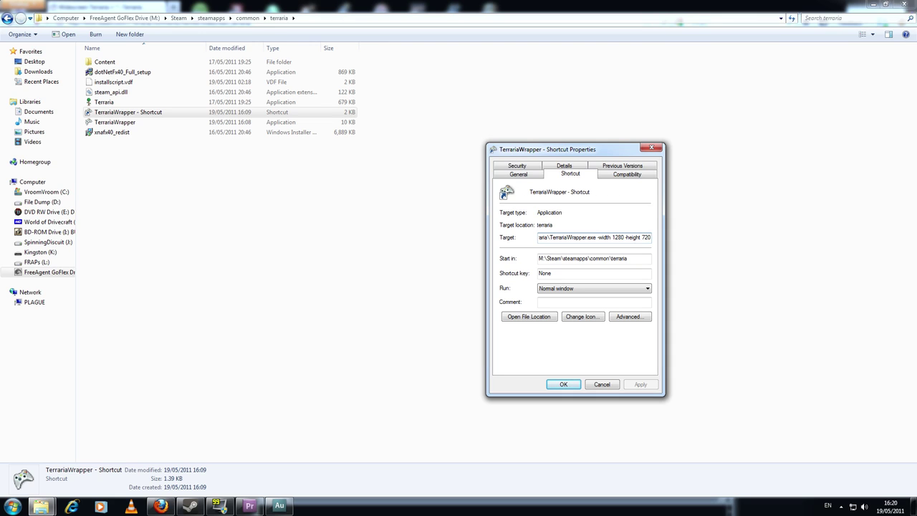
{"action": "left_click", "coordinate": [565, 385]}
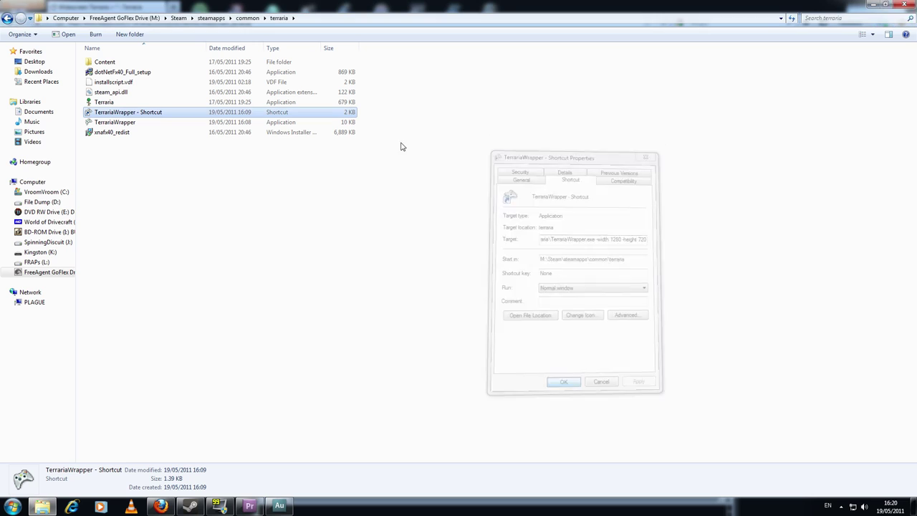
Launch Terraria from the wrapper shortcut past the security warning, loading a single-player character and world
{"action": "left_click", "coordinate": [162, 159]}
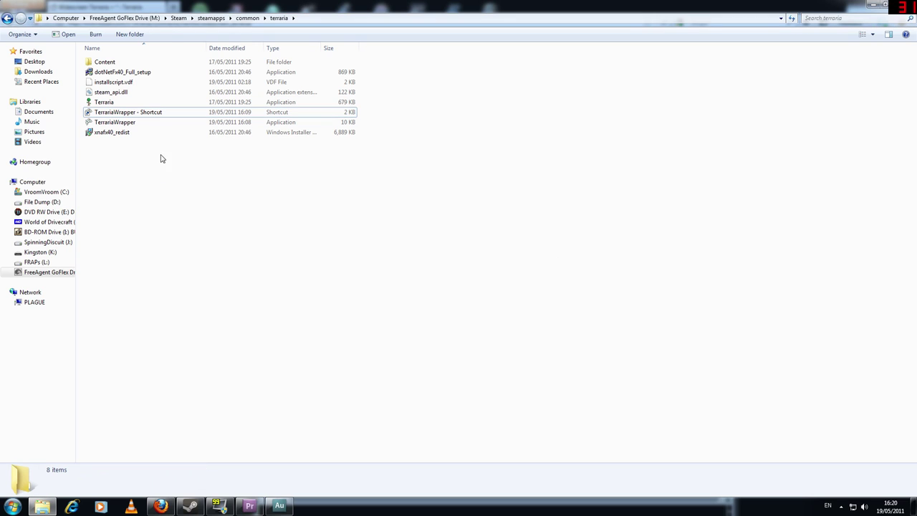
{"action": "double_click", "coordinate": [155, 115]}
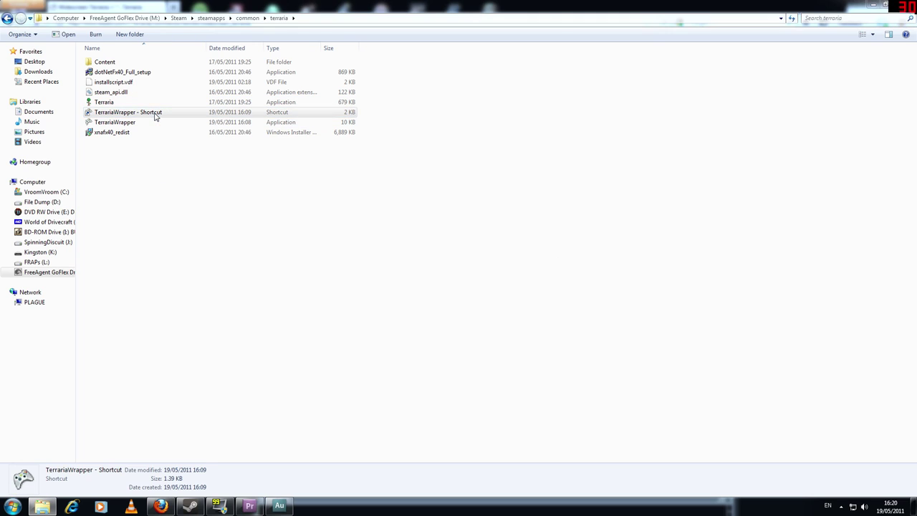
{"action": "left_click", "coordinate": [485, 263]}
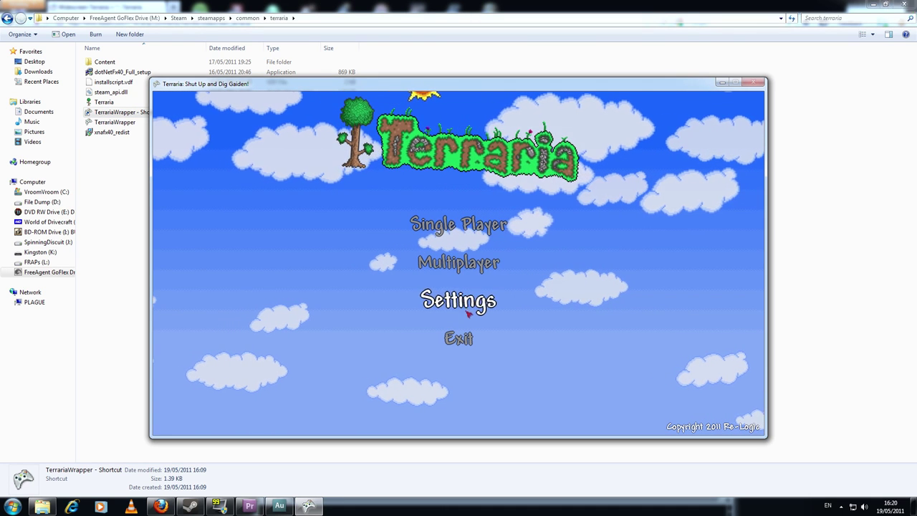
{"action": "left_click", "coordinate": [463, 227]}
{"action": "left_click", "coordinate": [495, 196]}
{"action": "left_click", "coordinate": [473, 213]}
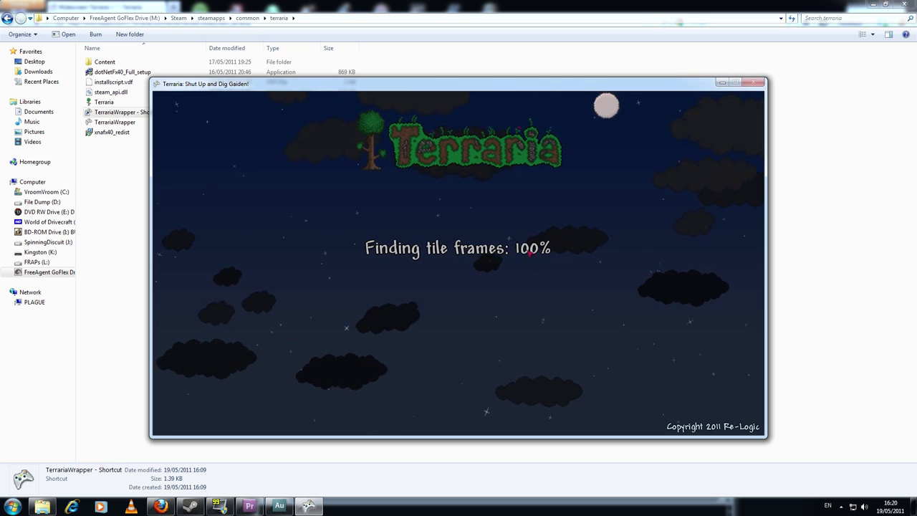
Walk and jump the character left out of the house onto the grassy ground
{"action": "key", "text": "a"}
{"action": "key", "text": "space"}
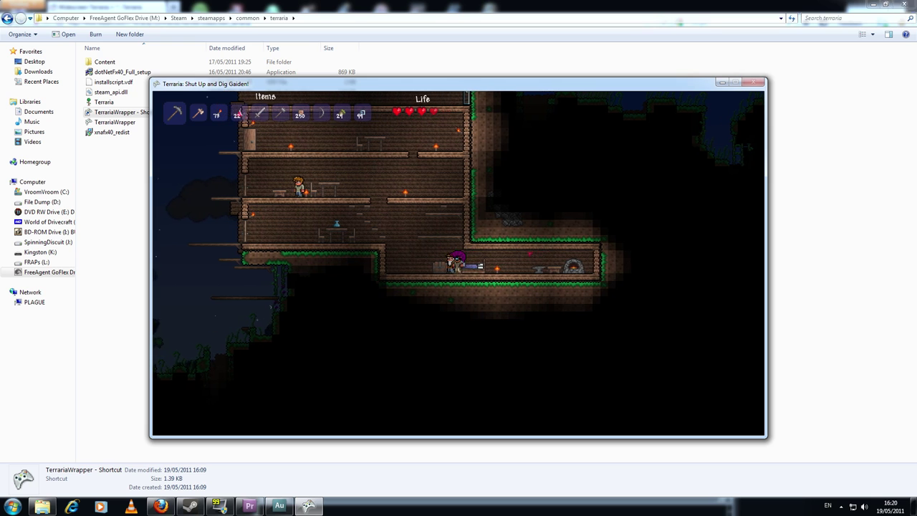
{"action": "key", "text": "a"}
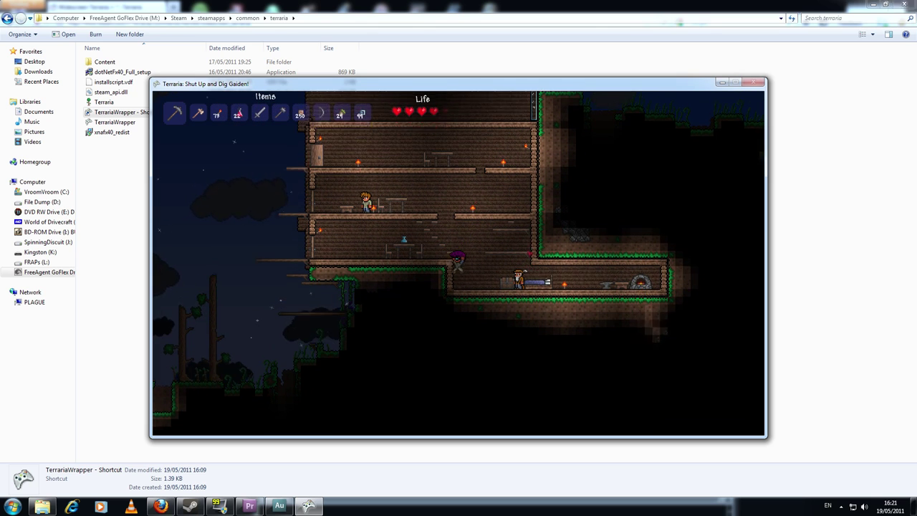
{"action": "key", "text": "a"}
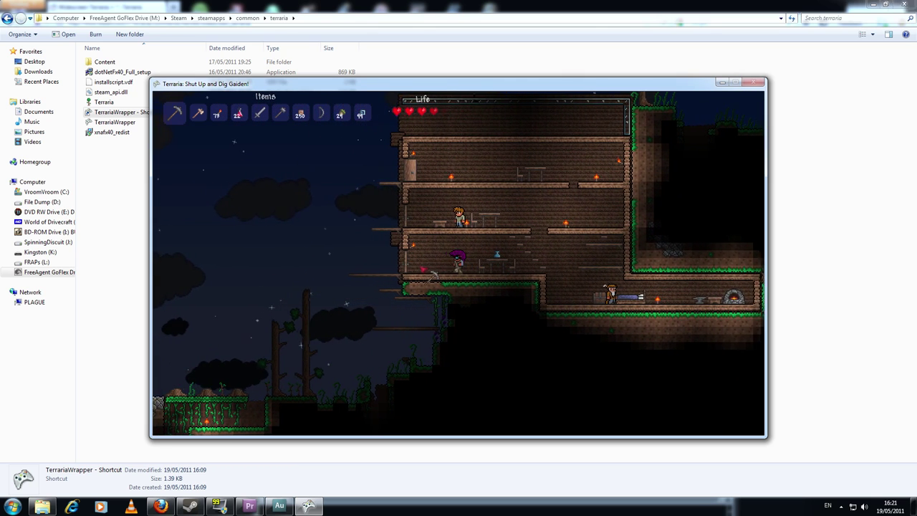
{"action": "key", "text": "a"}
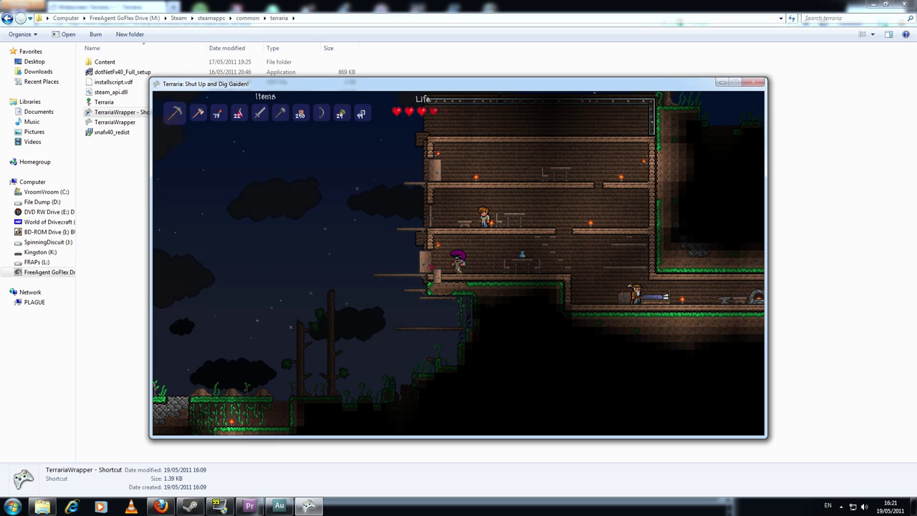
{"action": "key", "text": "space"}
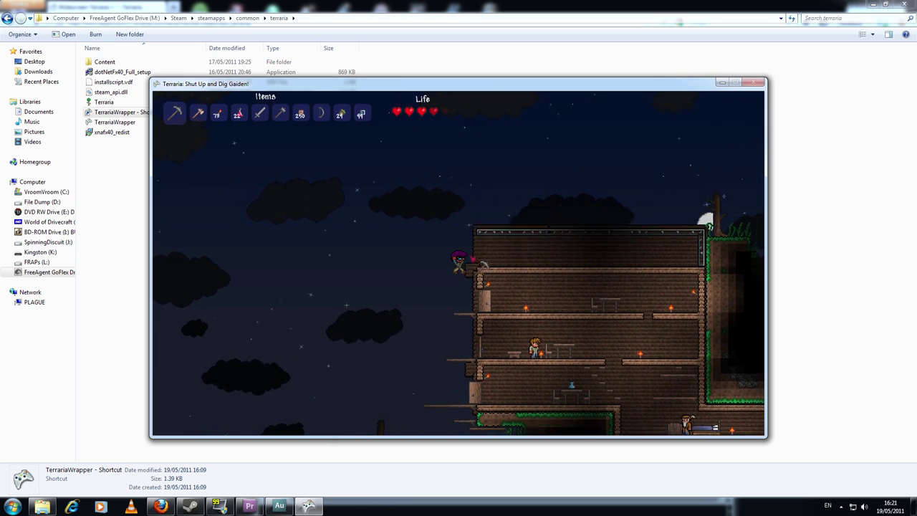
{"action": "key", "text": "a"}
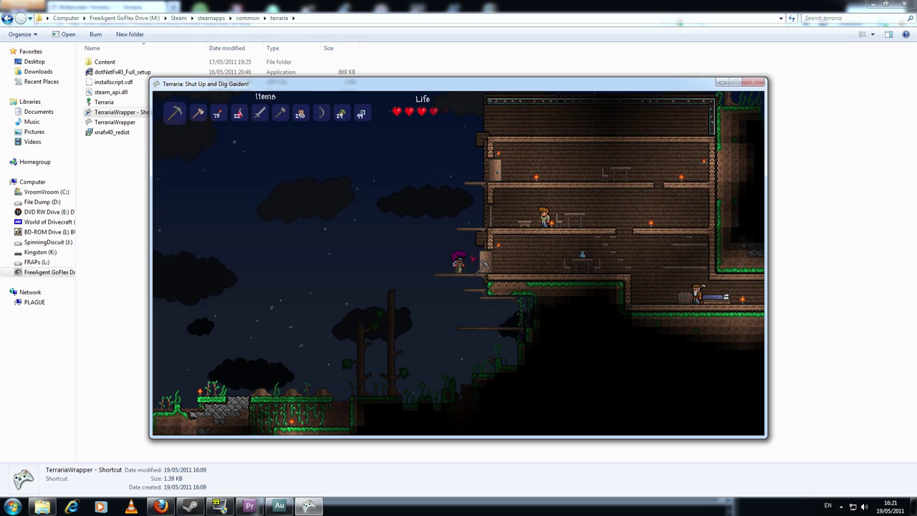
{"action": "key", "text": "a"}
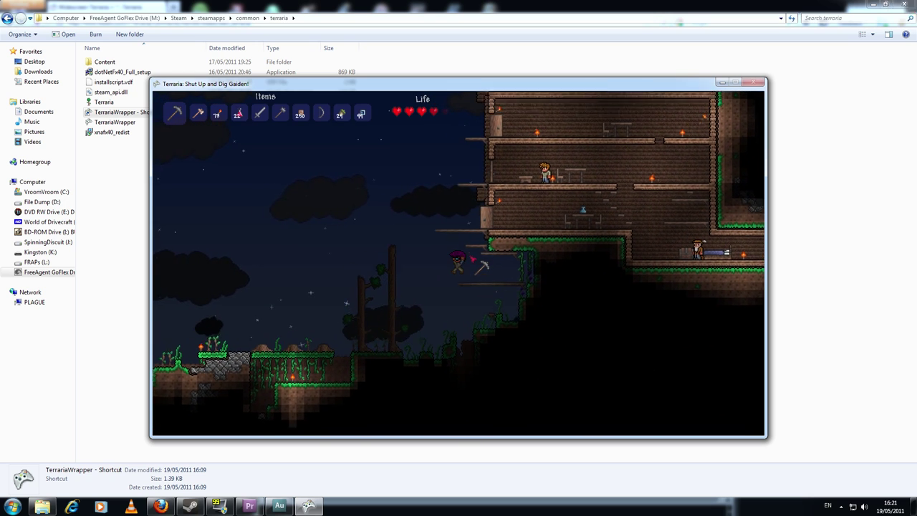
{"action": "key", "text": "a"}
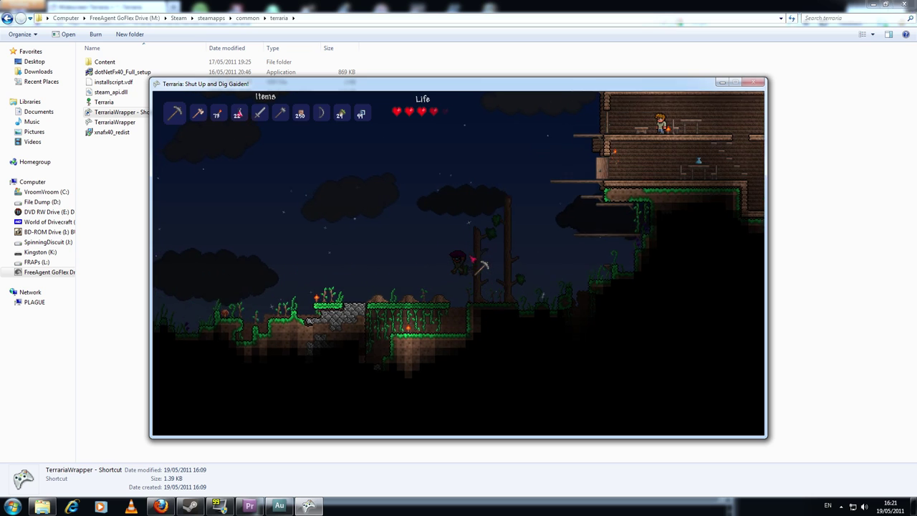
{"action": "key", "text": "a"}
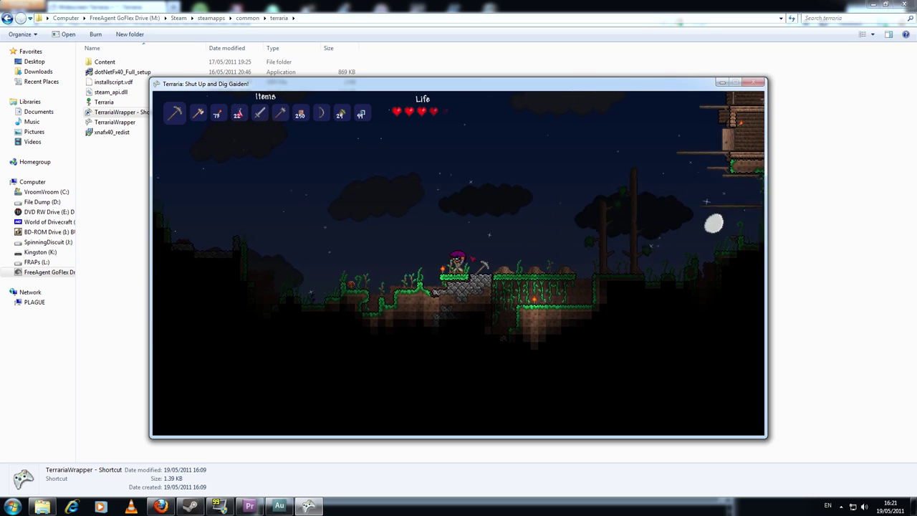
Walk and jump back right over the platform into the house, then bring up the inventory with Esc
{"action": "key", "text": "d"}
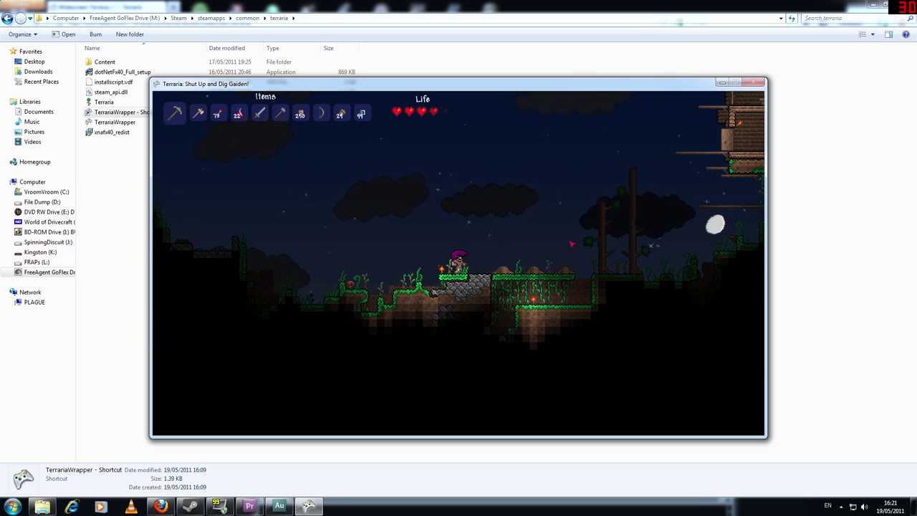
{"action": "key", "text": "d"}
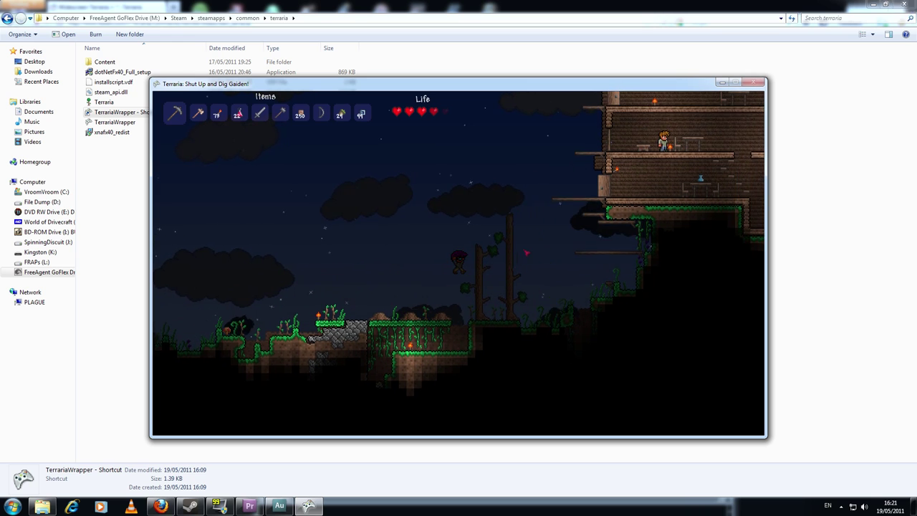
{"action": "key", "text": "d"}
{"action": "key", "text": "space"}
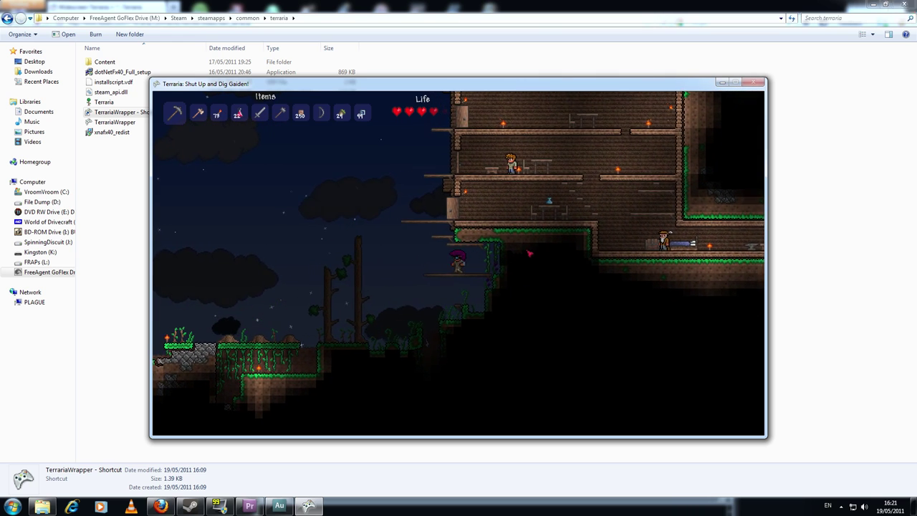
{"action": "key", "text": "space"}
{"action": "key", "text": "space"}
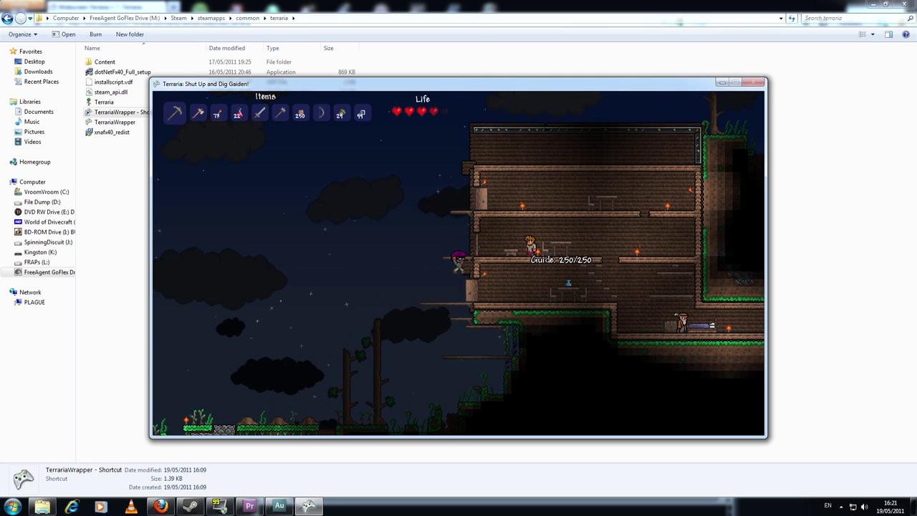
{"action": "key", "text": "d"}
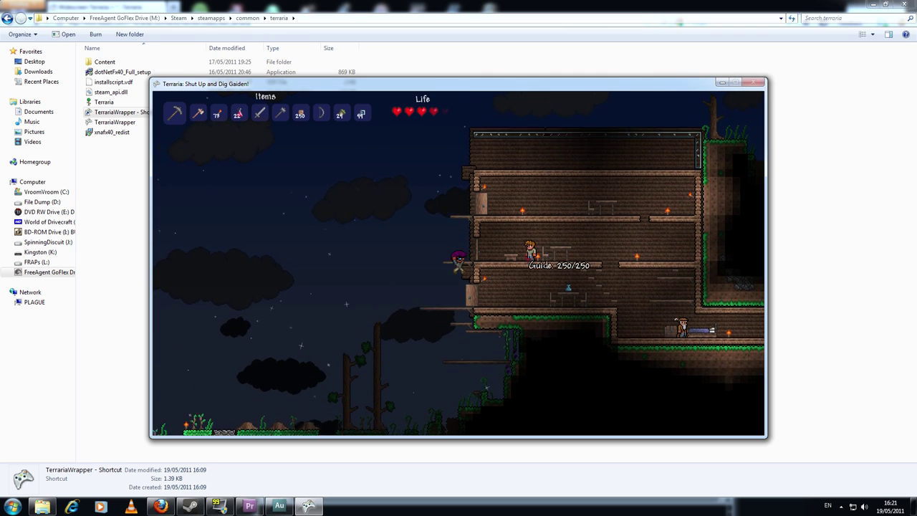
{"action": "key", "text": "d"}
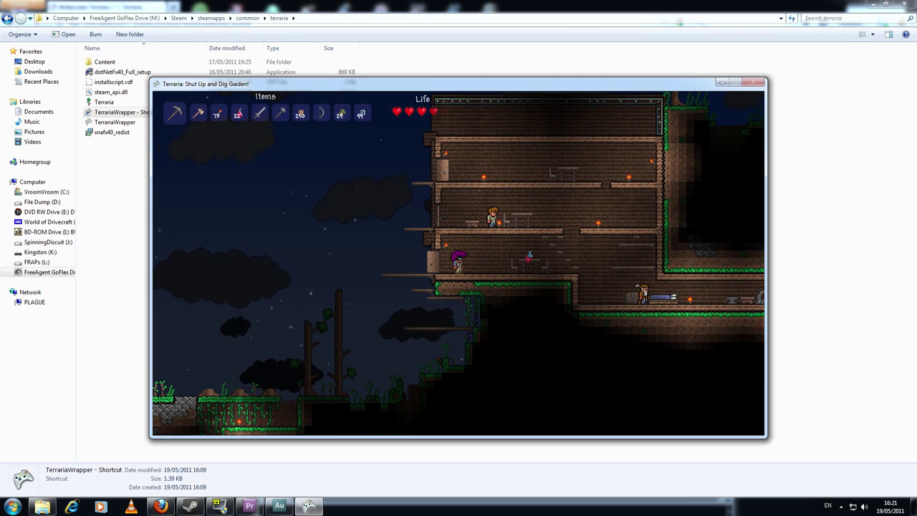
{"action": "key", "text": "a"}
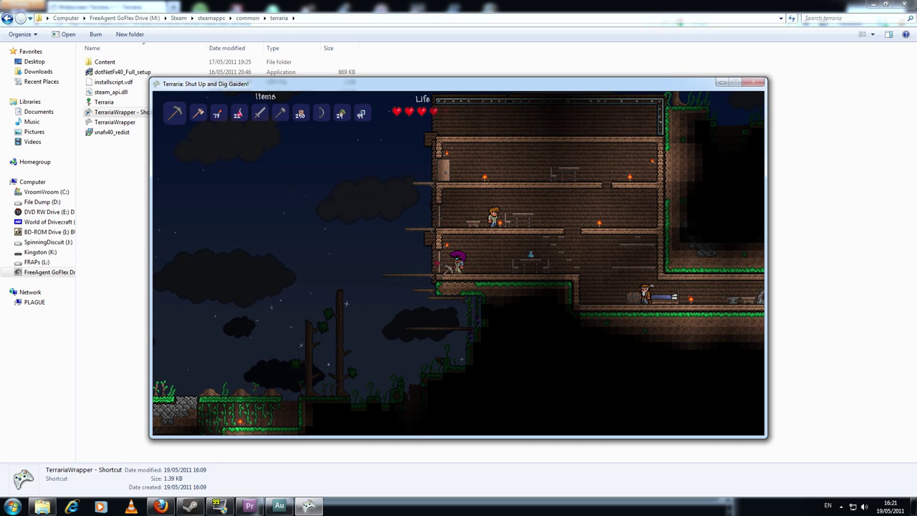
{"action": "key", "text": "d"}
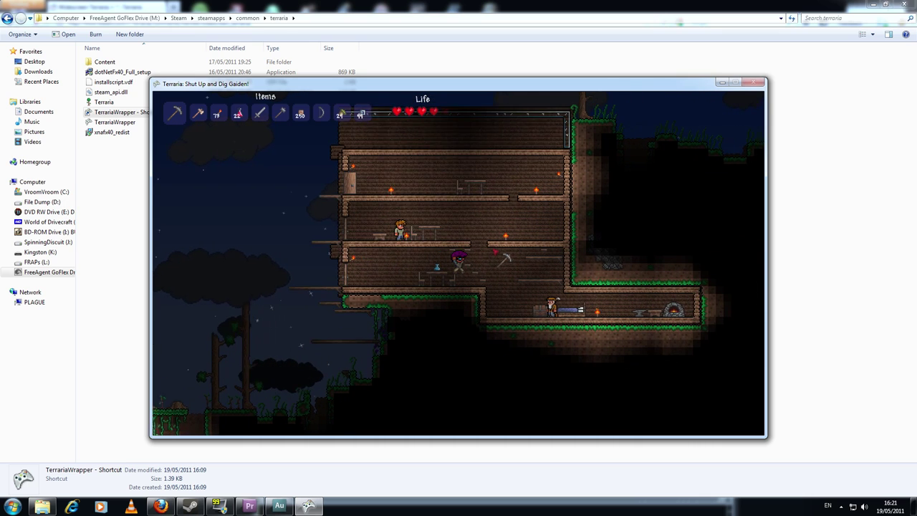
{"action": "key", "text": "space"}
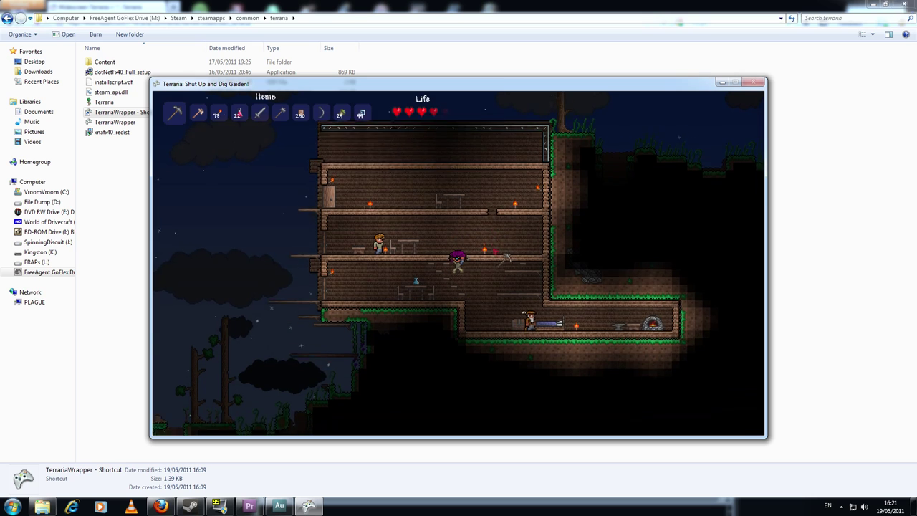
{"action": "key", "text": "a"}
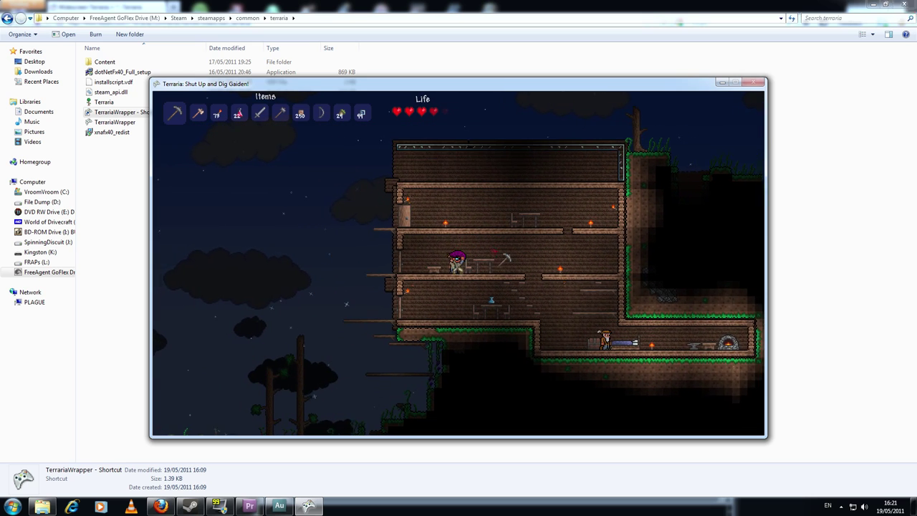
{"action": "key", "text": "d"}
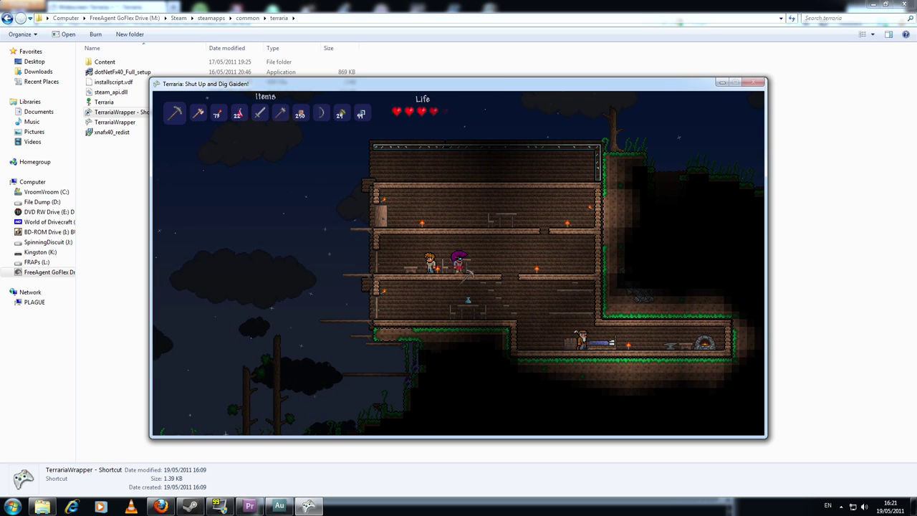
{"action": "key", "text": "Escape"}
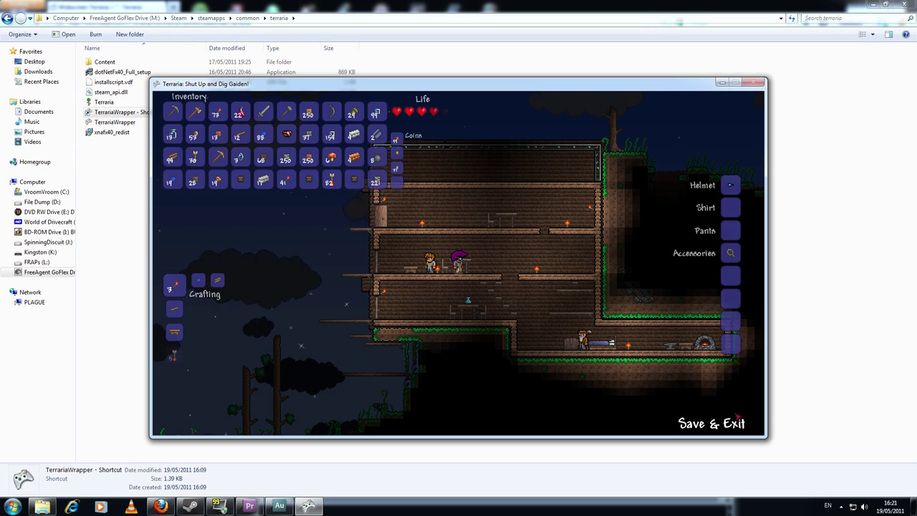
Save and quit Terraria, then copy the TerrariaWrapper shortcut in Explorer
{"action": "left_click", "coordinate": [713, 424]}
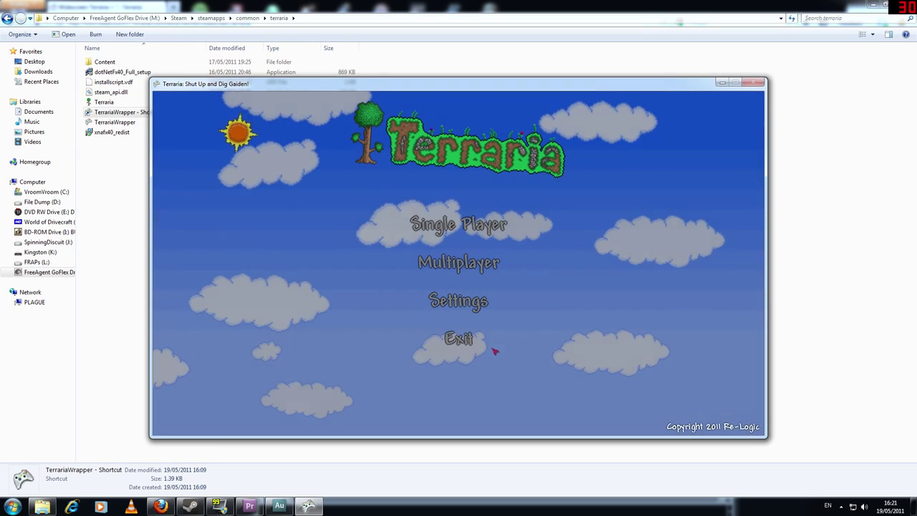
{"action": "left_click", "coordinate": [462, 339]}
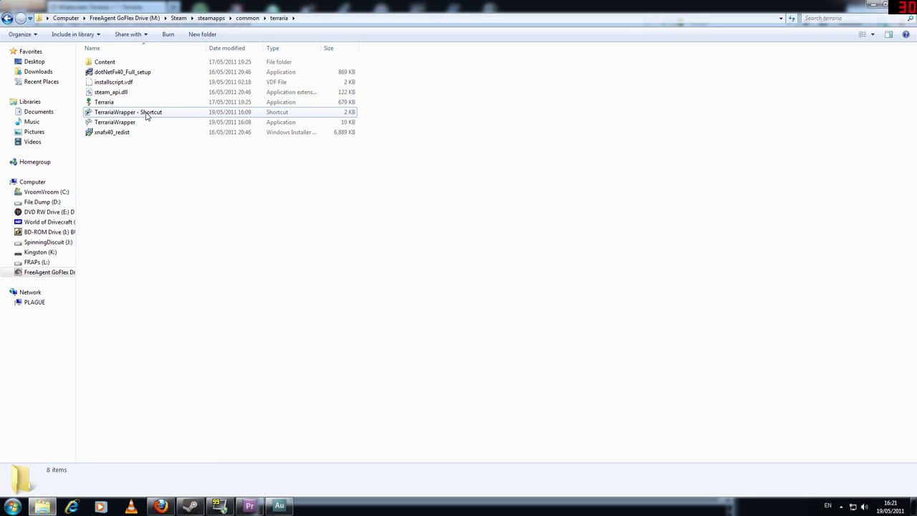
{"action": "right_click", "coordinate": [146, 113]}
{"action": "left_click", "coordinate": [215, 296]}
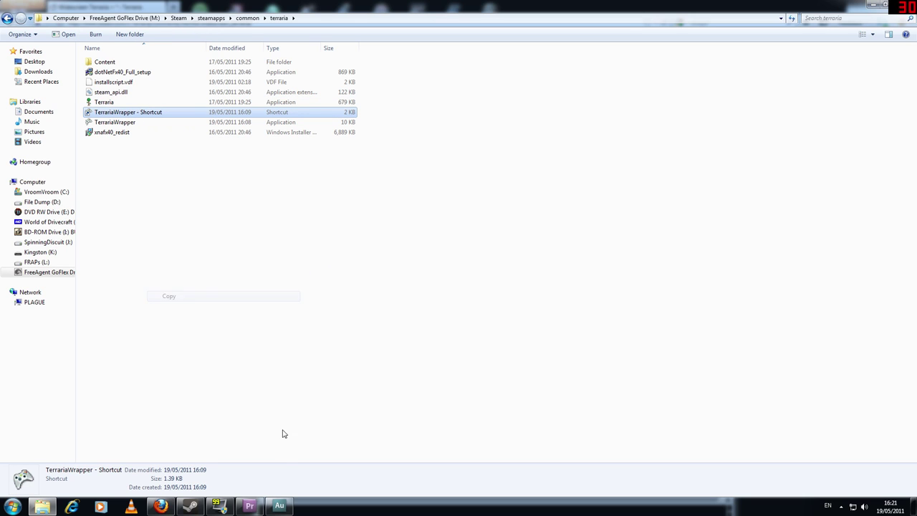
Centre the Steam window and start adding a non-Steam game, then cancel
{"action": "left_click", "coordinate": [190, 507]}
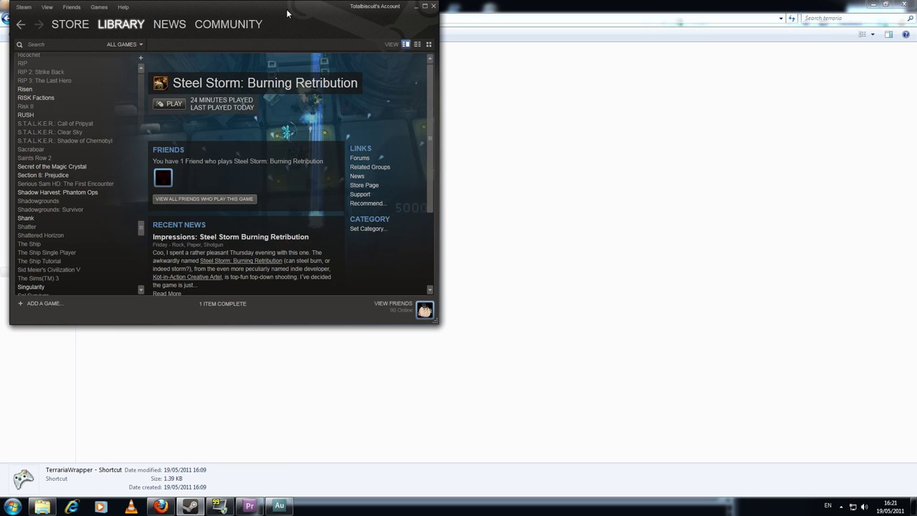
{"action": "mouse_move", "coordinate": [288, 8]}
{"action": "left_mouse_down"}
{"action": "mouse_move", "coordinate": [520, 104]}
{"action": "mouse_move", "coordinate": [485, 141]}
{"action": "left_mouse_up"}
{"action": "left_click", "coordinate": [396, 137]}
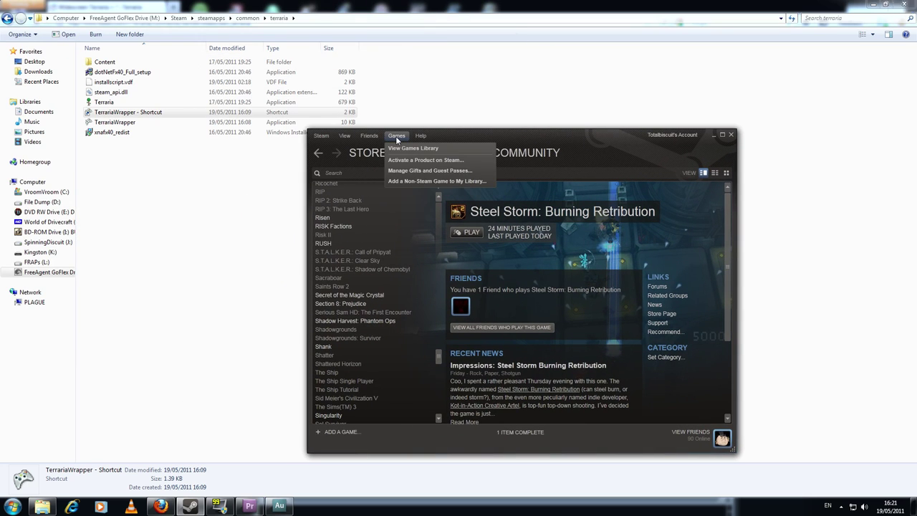
{"action": "left_click", "coordinate": [405, 181]}
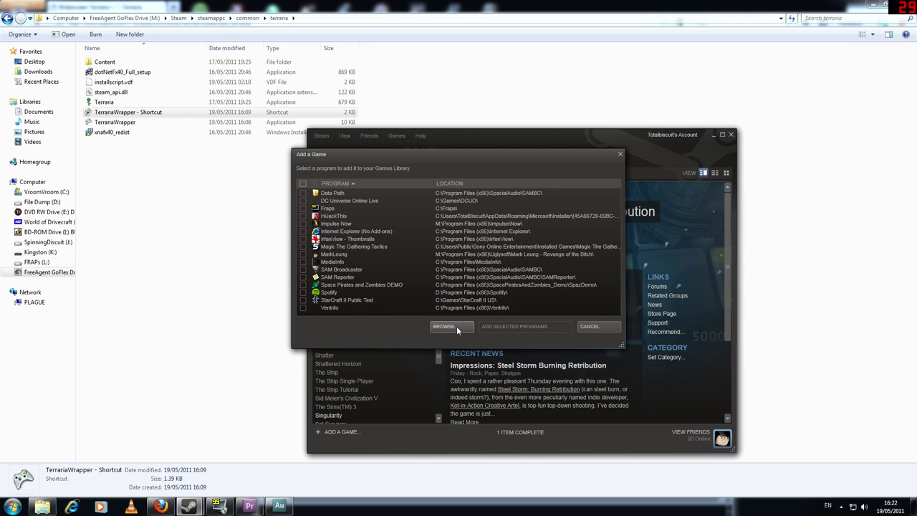
{"action": "left_click", "coordinate": [609, 327]}
Select the terraria folder path in Explorer and return to Steam's Games menu
{"action": "left_click", "coordinate": [323, 20]}
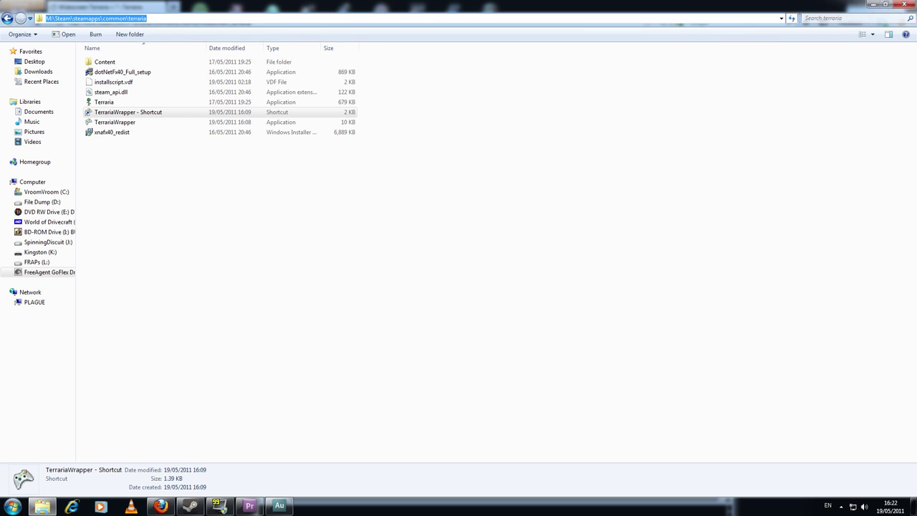
{"action": "left_click", "coordinate": [189, 507]}
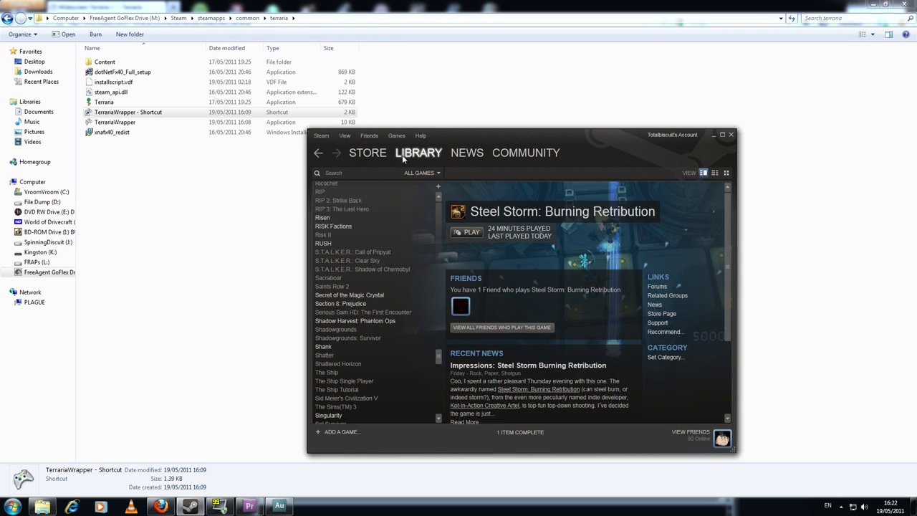
{"action": "left_click", "coordinate": [395, 135]}
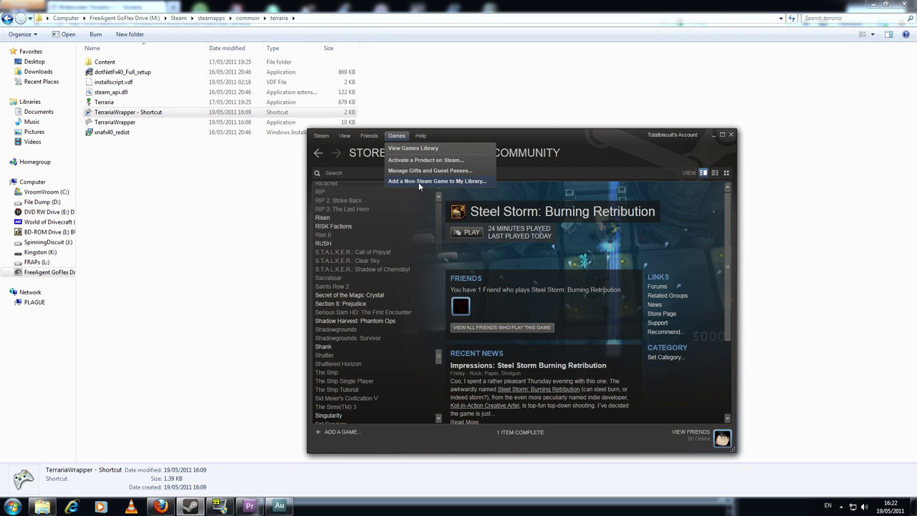
Browse to the pasted M:\Steam\steamapps\common\terraria path and pick TerrariaWrapper - Shortcut as the program
{"action": "left_click", "coordinate": [420, 182]}
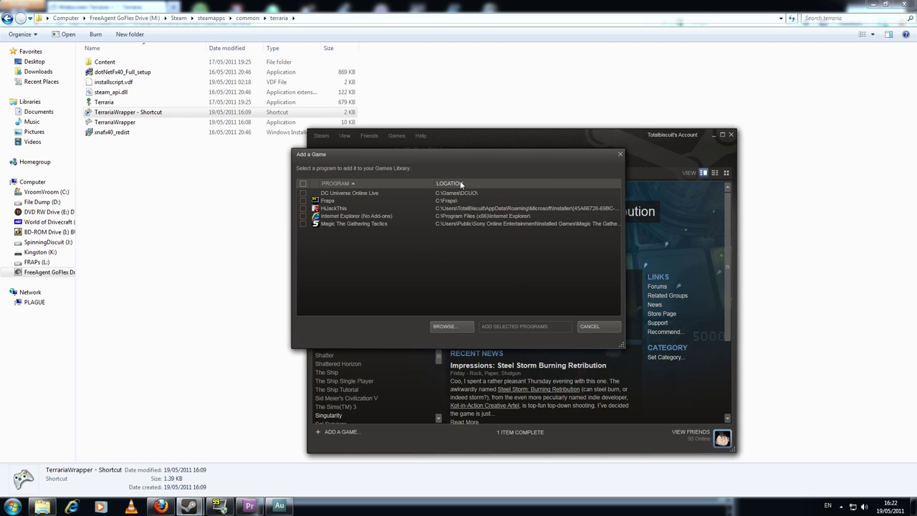
{"action": "left_click", "coordinate": [451, 326]}
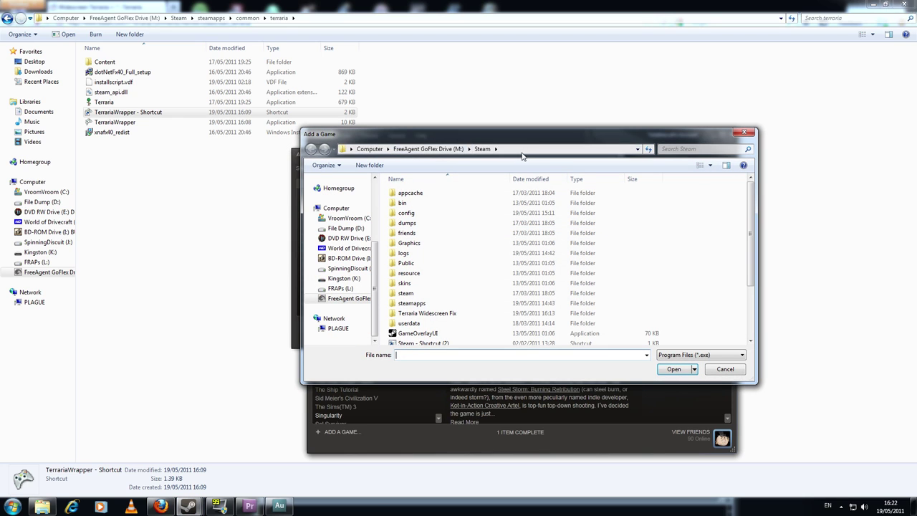
{"action": "key", "text": "alt+d"}
{"action": "type", "text": "M:\\Steam\\steamapps\\common\\terraria"}
{"action": "key", "text": "Escape"}
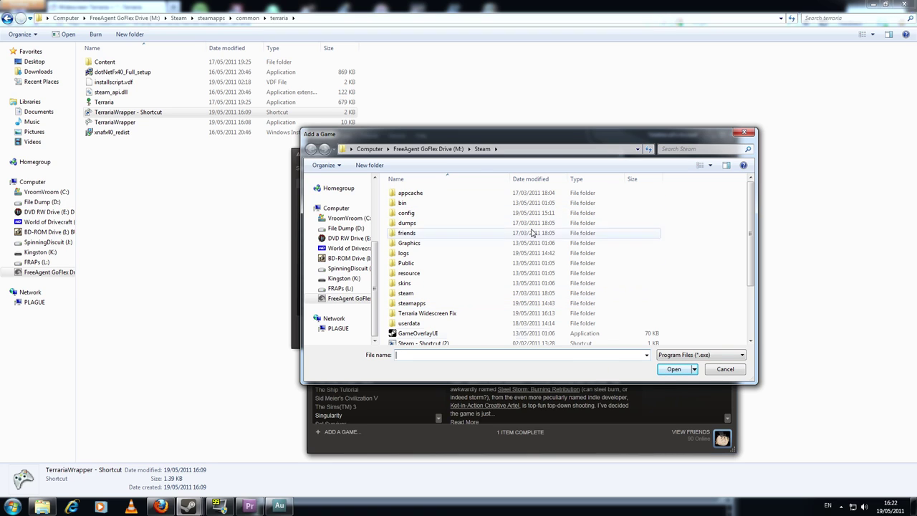
{"action": "left_click", "coordinate": [516, 149]}
{"action": "type", "text": "M:\\Steam\\steamapps\\common\\terraria"}
{"action": "key", "text": "Return"}
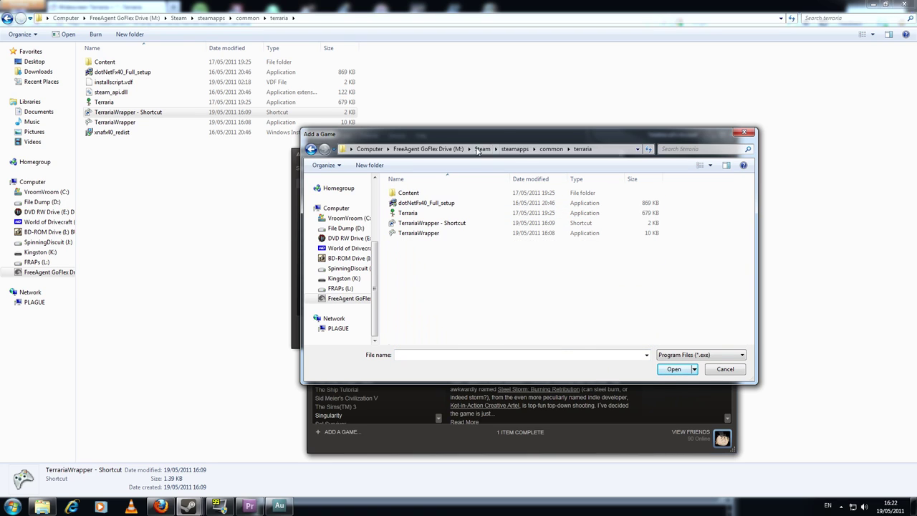
{"action": "left_click", "coordinate": [452, 228]}
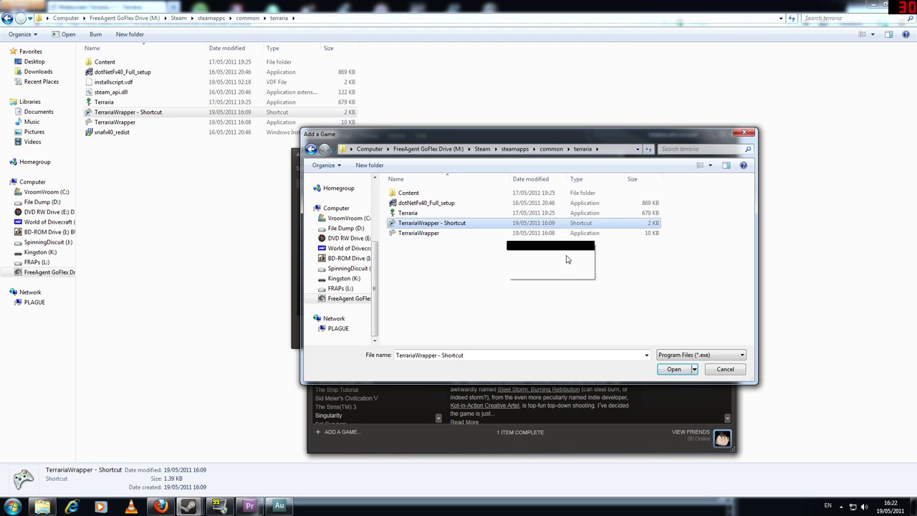
{"action": "left_click", "coordinate": [674, 370]}
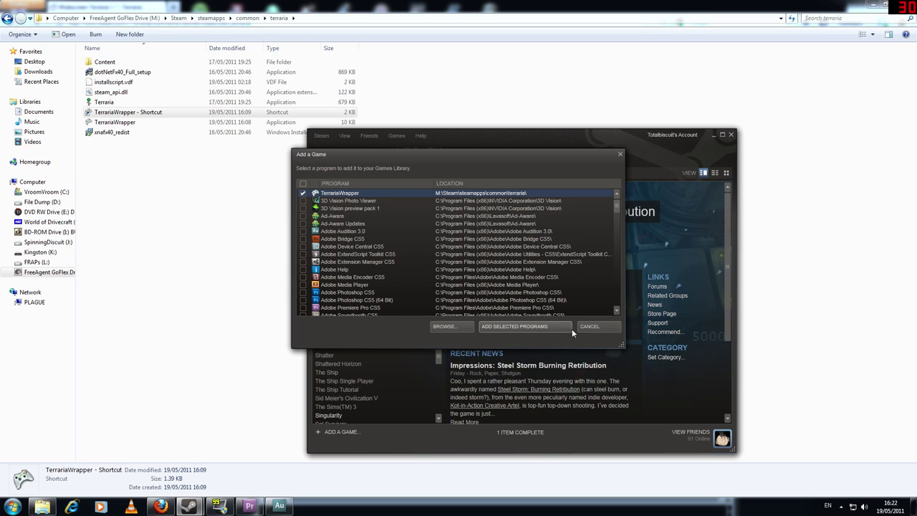
Add the checked TerrariaWrapper, then replace its library name with MAGICAL WONDERPONY in Properties
{"action": "left_click", "coordinate": [543, 327]}
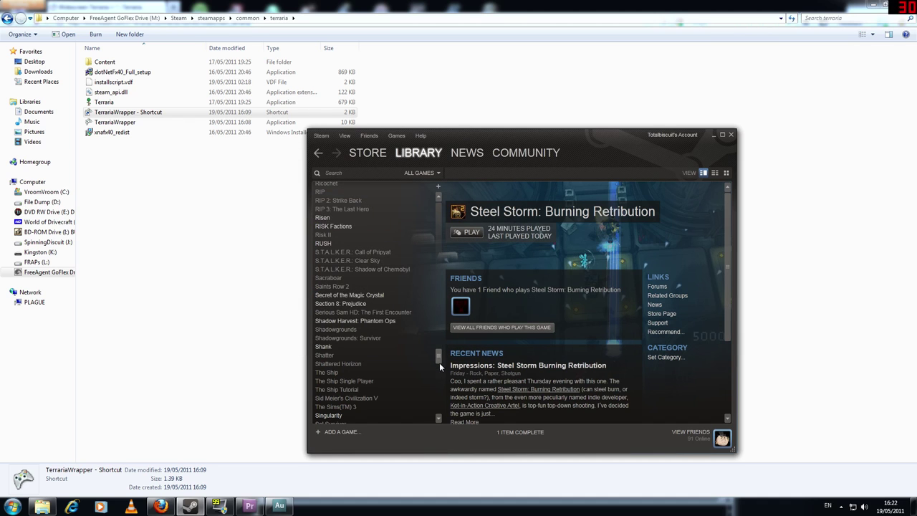
{"action": "left_click_drag", "start_coordinate": [439, 362], "coordinate": [440, 382]}
{"action": "right_click", "coordinate": [351, 338]}
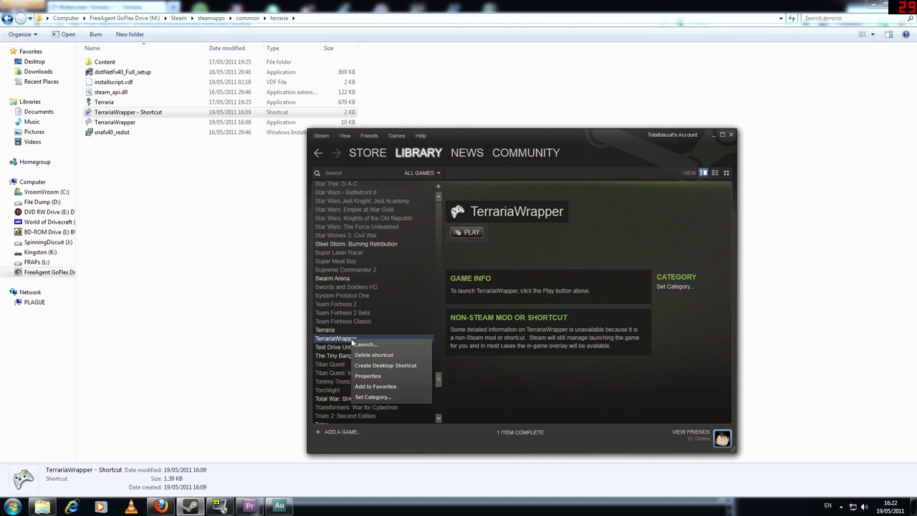
{"action": "left_click", "coordinate": [388, 375]}
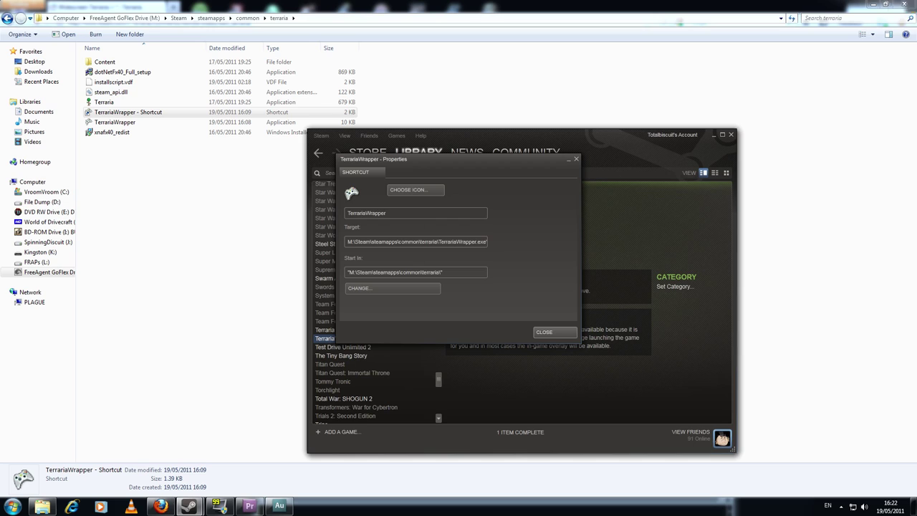
{"action": "double_click", "coordinate": [369, 213]}
{"action": "type", "text": "AGICAL WONDERPONY"}
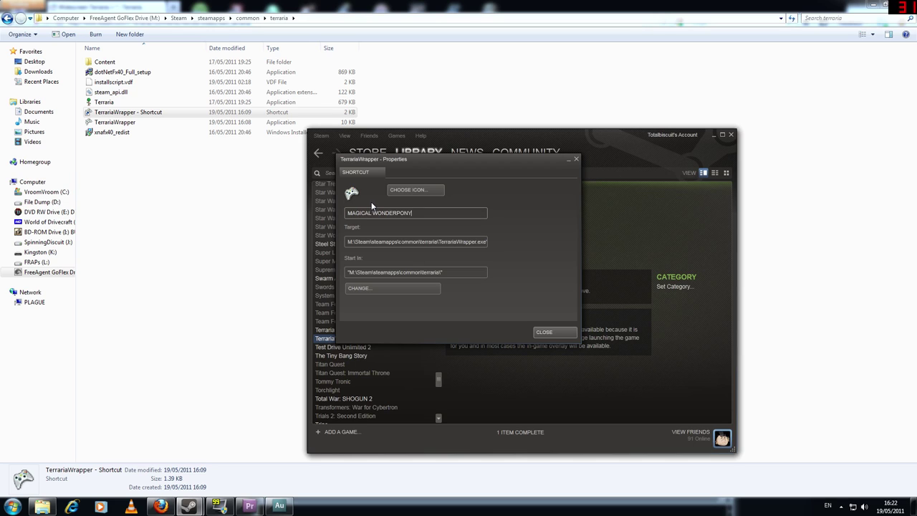
Close the properties keeping the MAGICAL WONDERPONY name, launch that entry, and exit Terraria
{"action": "left_click", "coordinate": [546, 333]}
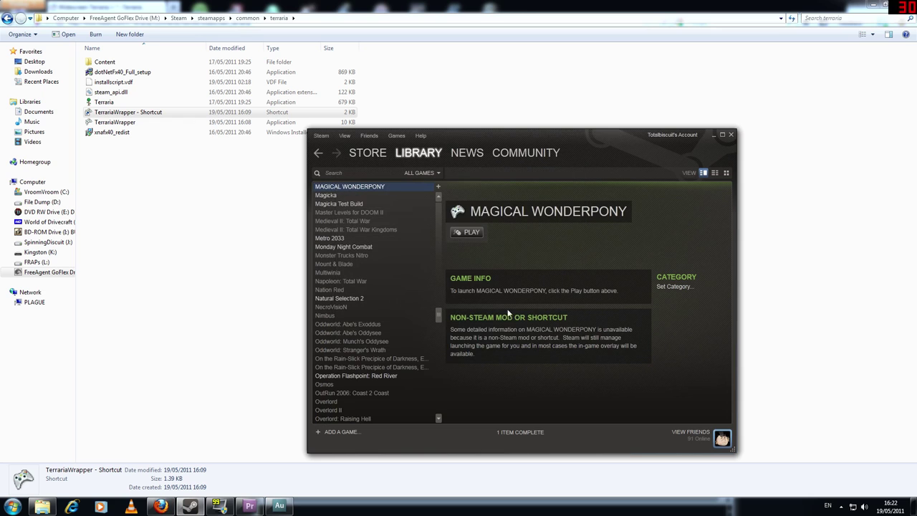
{"action": "scroll", "coordinate": [410, 285], "scroll_direction": "up", "scroll_amount": 3}
{"action": "right_click", "coordinate": [400, 262]}
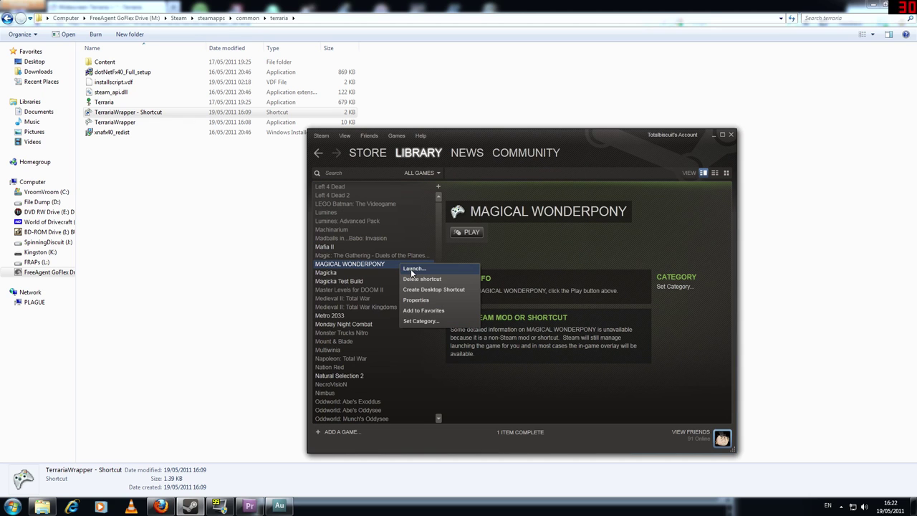
{"action": "left_click", "coordinate": [412, 268]}
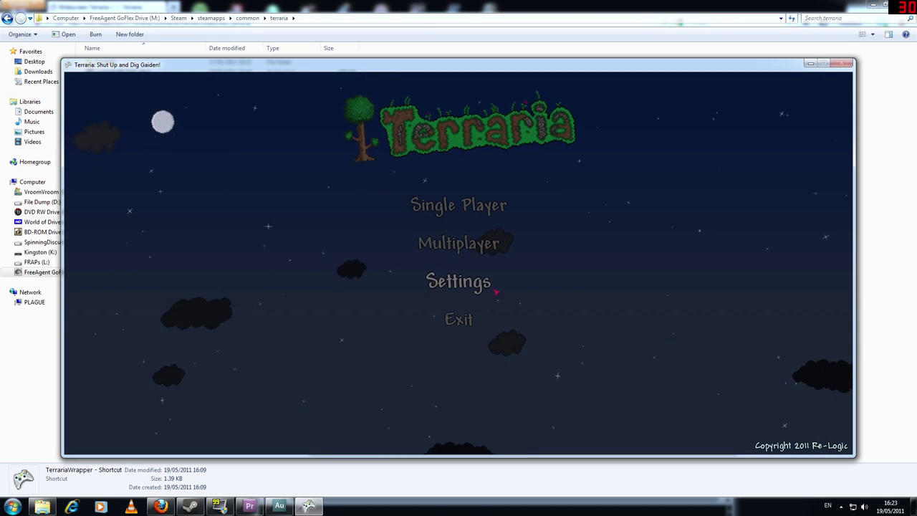
{"action": "left_click", "coordinate": [469, 320]}
Put the Steam window away from MAGICAL WONDERPONY's context menu to reveal the terraria folder
{"action": "right_click", "coordinate": [381, 262]}
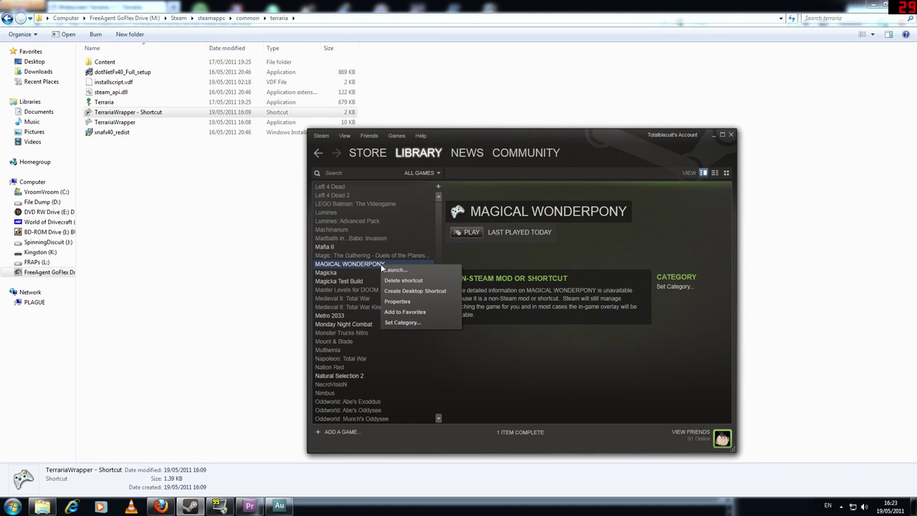
{"action": "left_click", "coordinate": [424, 299]}
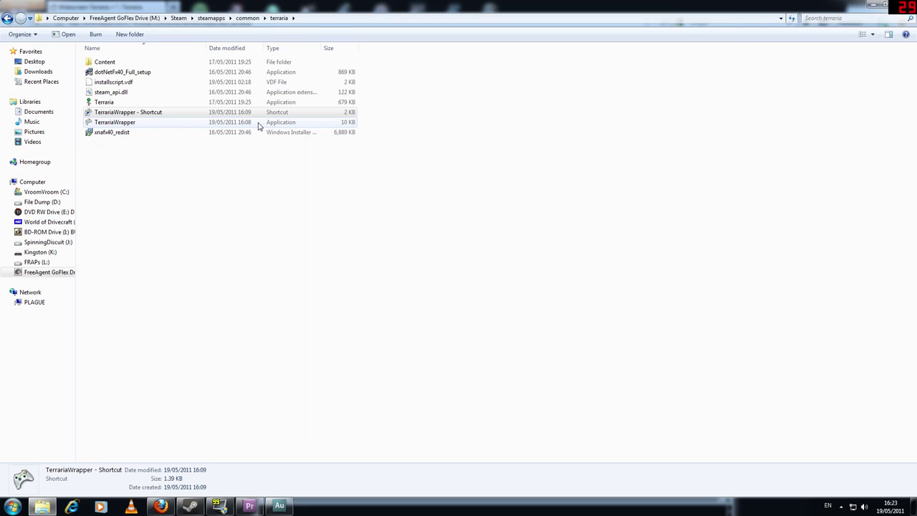